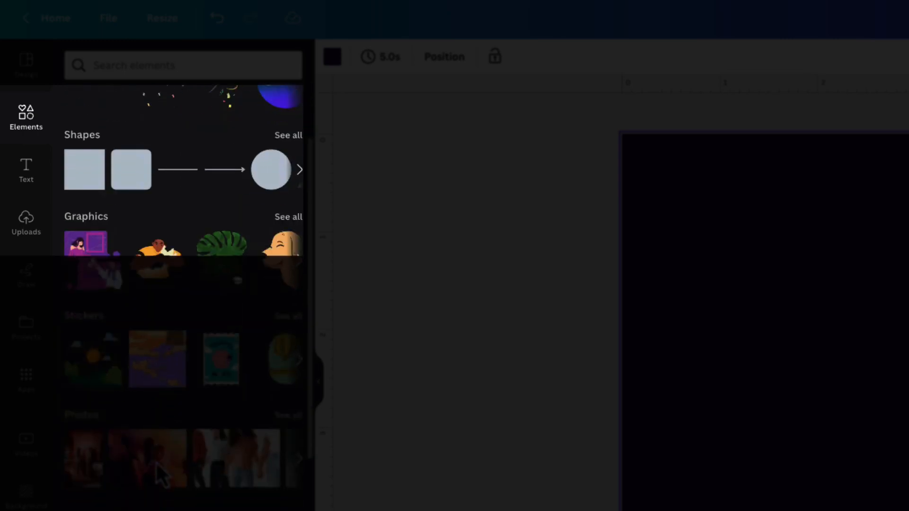
Find the number-shaped frames among the frame elements and add the 7 and the 3 to the page
scroll(163, 479, "down", 8)
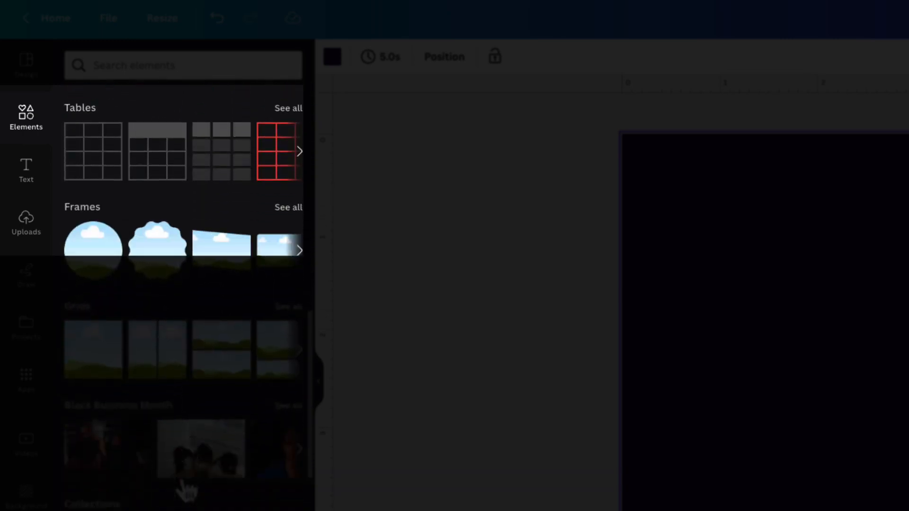
left_click(284, 187)
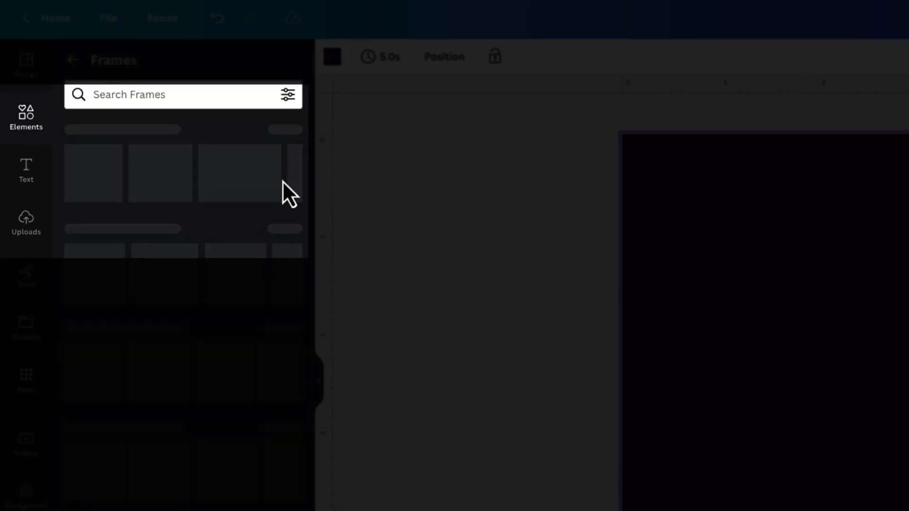
scroll(189, 473, "down", 1)
scroll(198, 426, "down", 15)
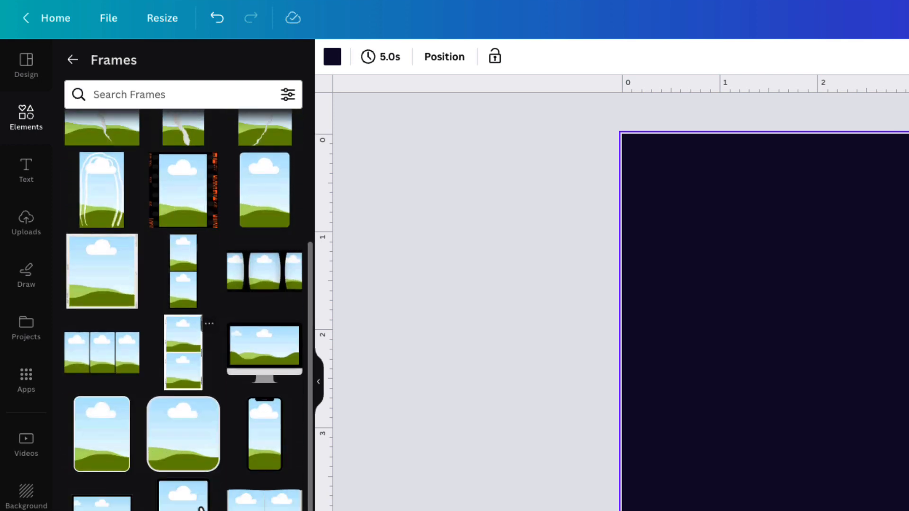
scroll(204, 474, "down", 12)
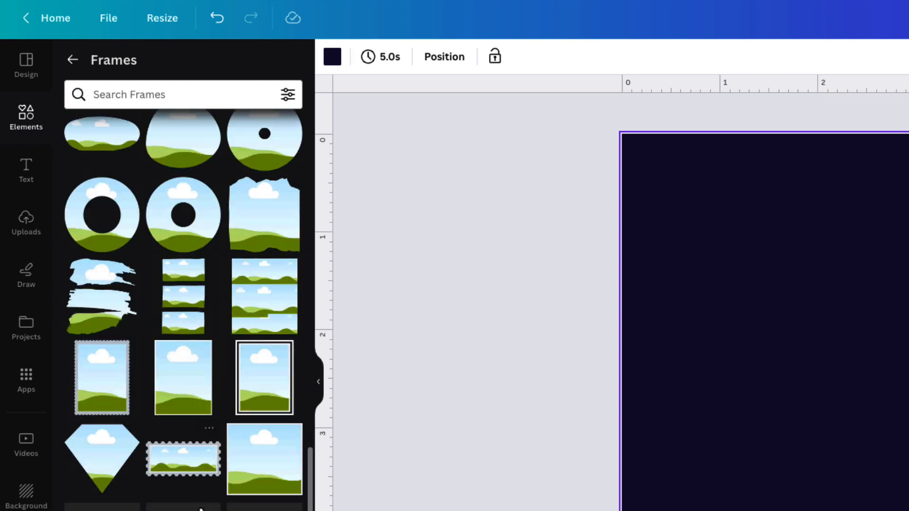
scroll(202, 506, "down", 10)
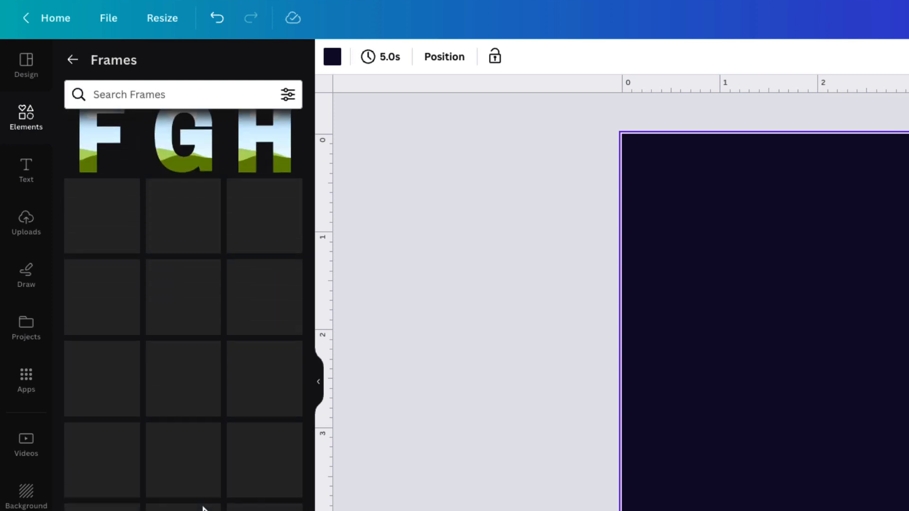
left_click(188, 358)
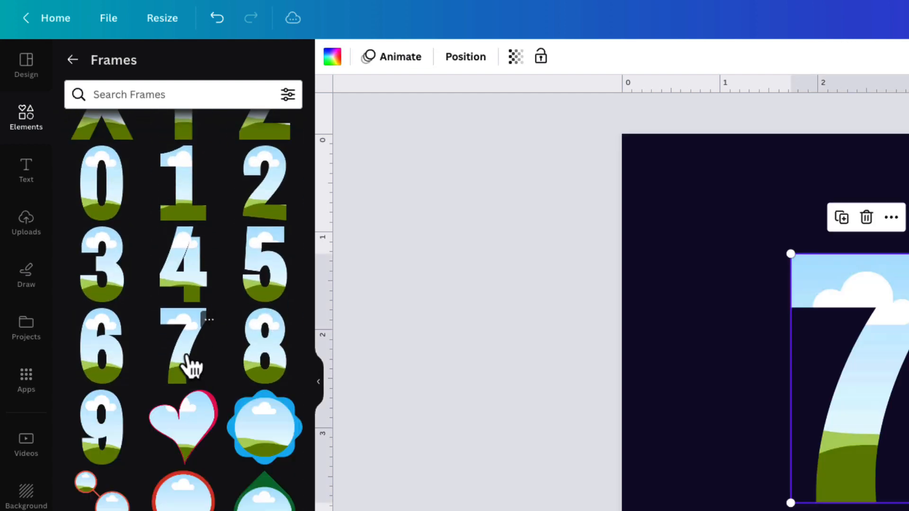
left_click(113, 250)
Place the 3 frame directly to the right of the 7 and align the two digits to their vertical middle
left_click(781, 378)
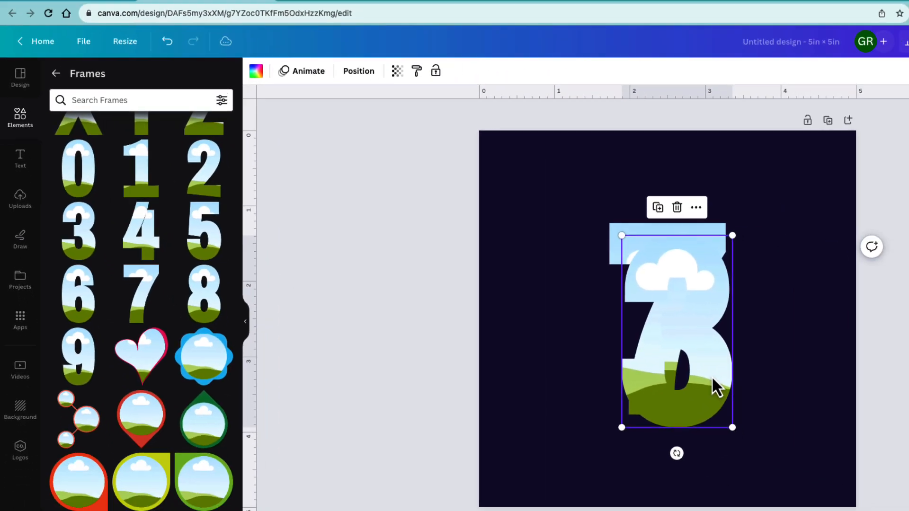
left_click_drag(711, 378, 773, 372)
left_click_drag(563, 322, 541, 320)
left_click(637, 348, "shift")
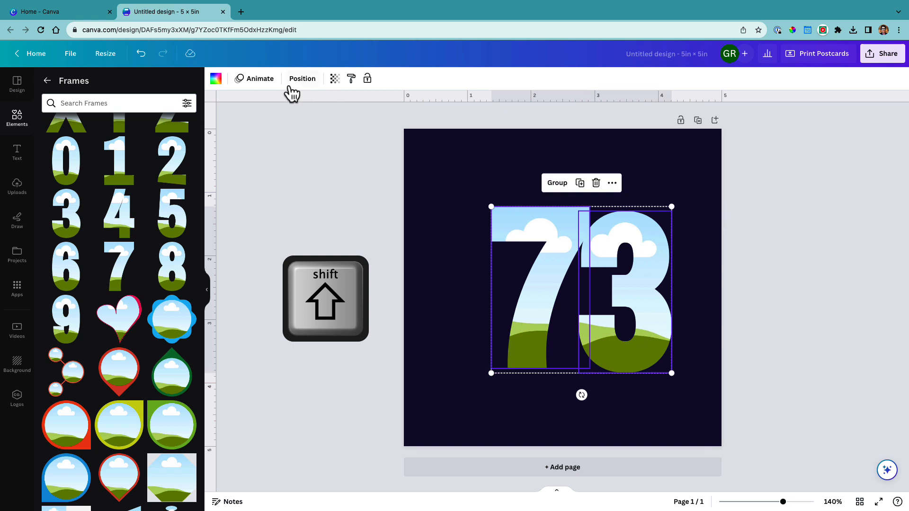
left_click(302, 78)
left_click(72, 182)
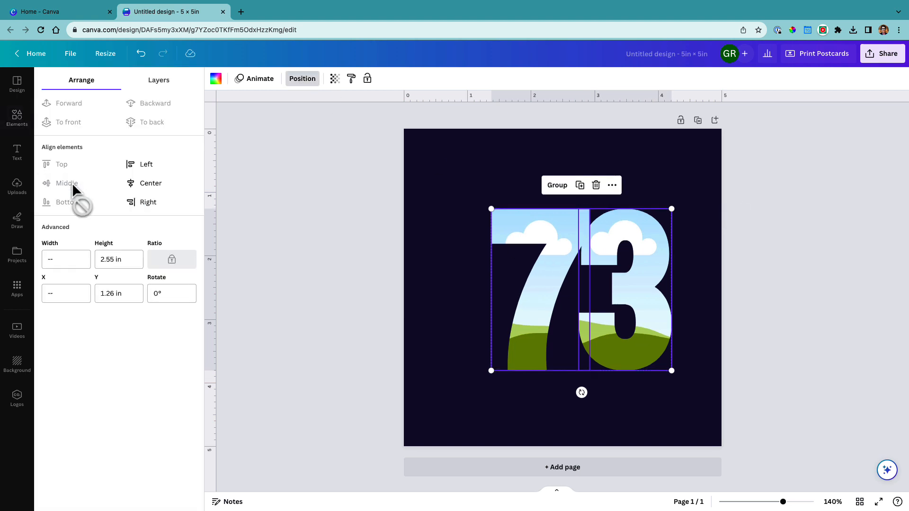
Enlarge both digits together to about 3 in high and center the pair horizontally on the page
left_click_drag(671, 209, 633, 219)
left_click(762, 251)
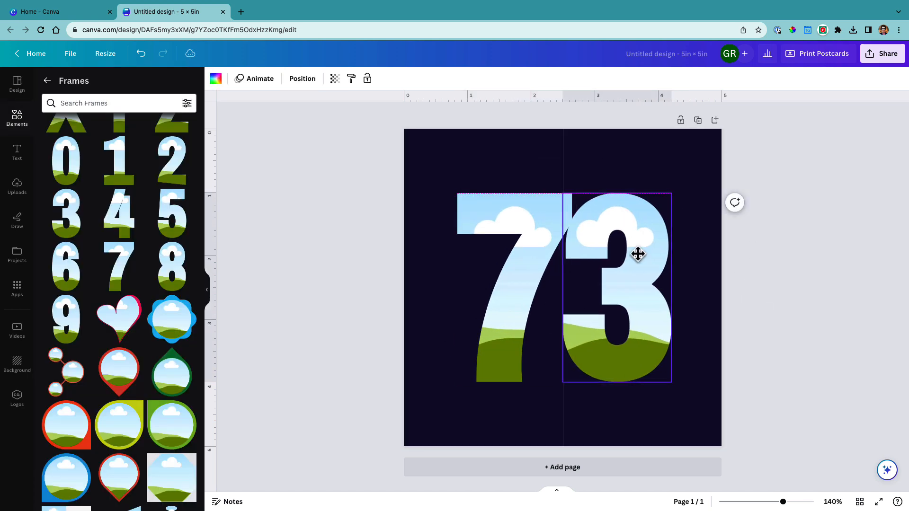
left_click(493, 320)
left_click(610, 284, "shift")
left_click(296, 78)
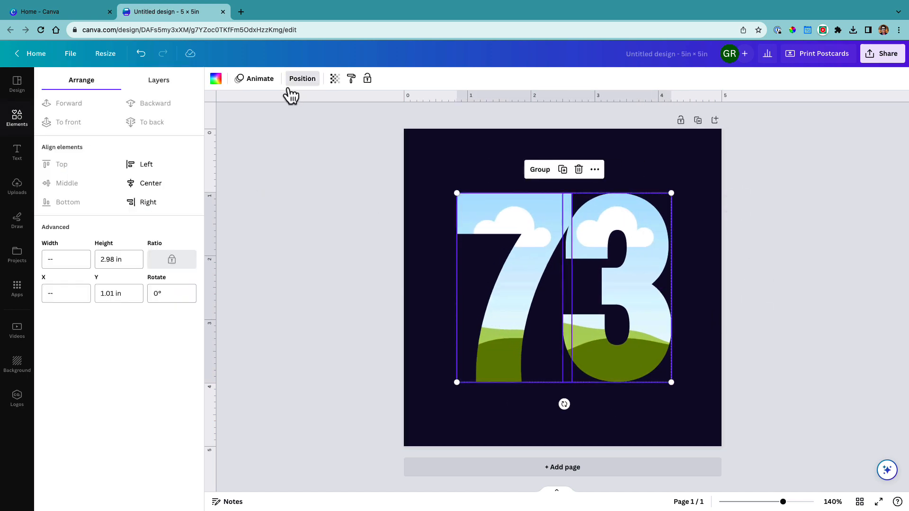
left_click(559, 262)
Try the uploaded group photo as the fill of the 7 frame and remove it again
left_click(17, 186)
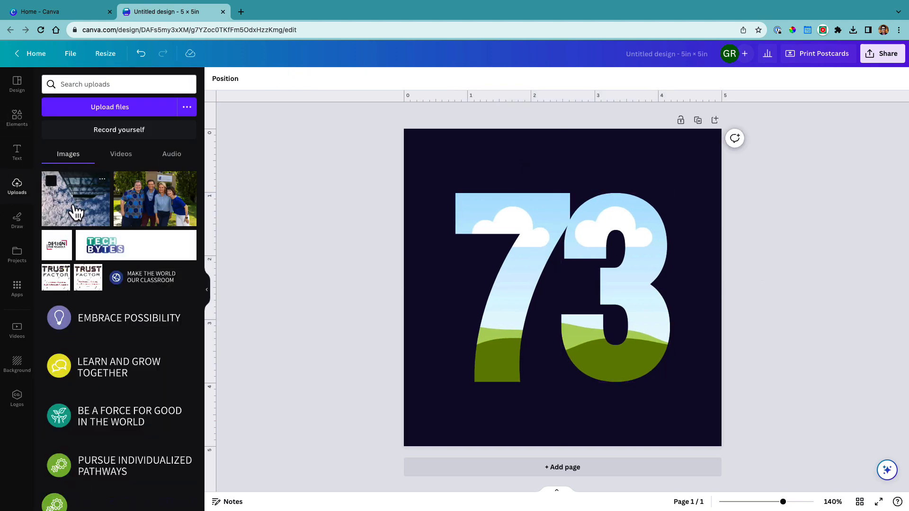
left_click_drag(149, 208, 490, 250)
left_click(557, 239)
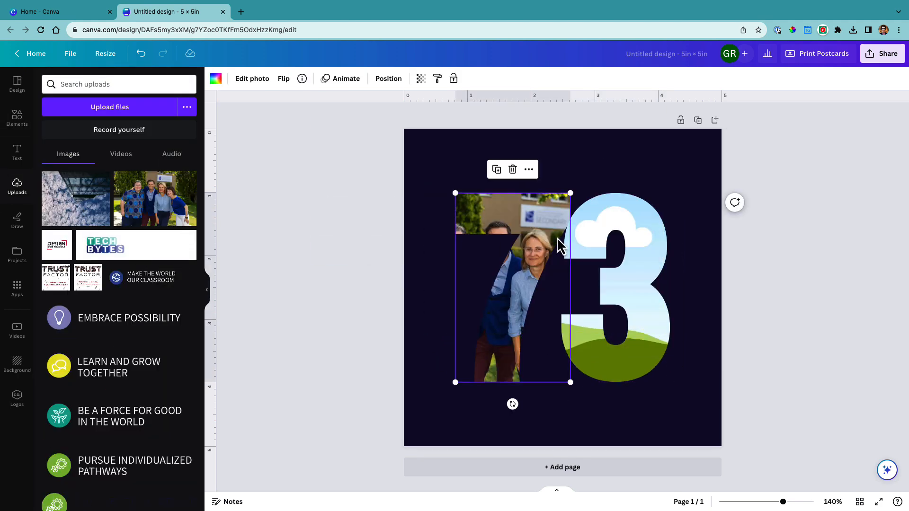
key("Delete")
Fill both the 7 and the 3 frames with the colorful geometric logo from the brand kit logos
left_click(17, 400)
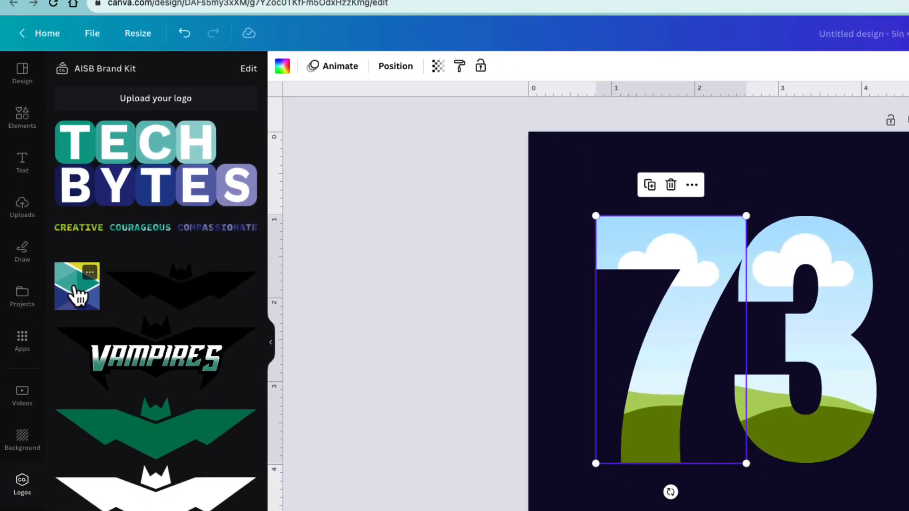
left_click_drag(56, 254, 504, 229)
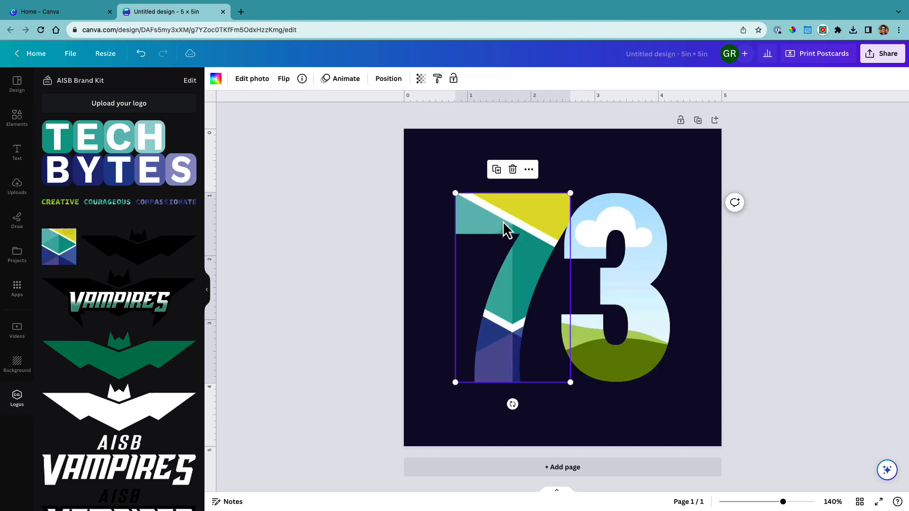
left_click_drag(79, 253, 578, 233)
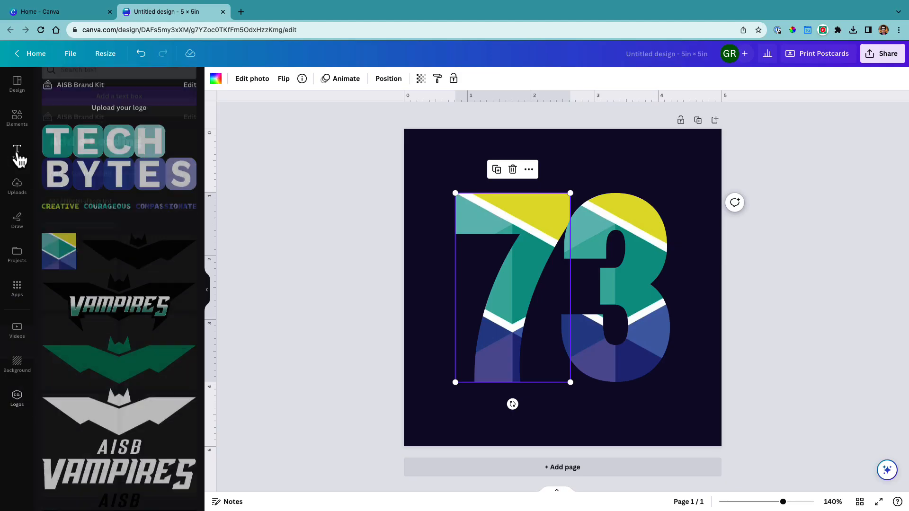
Add a brand kit heading reading "Canva Users" and color its text yellow
left_click(18, 155)
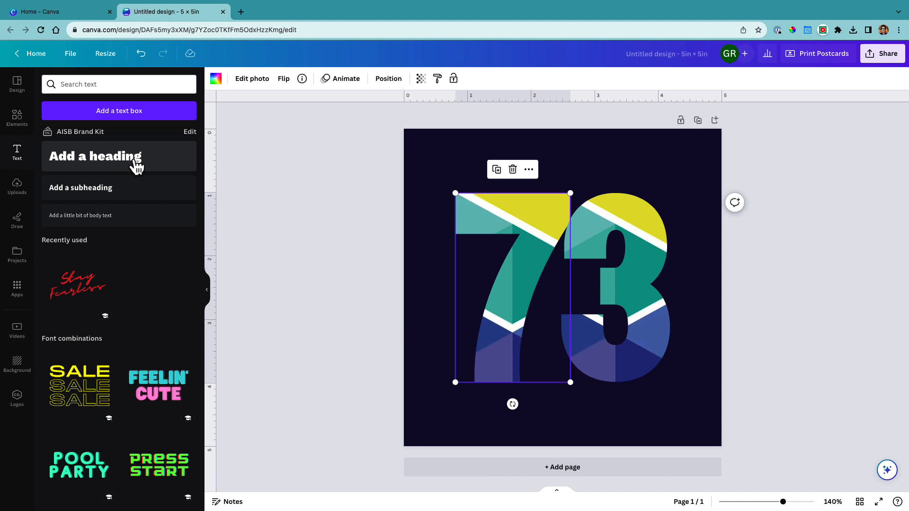
left_click(135, 163)
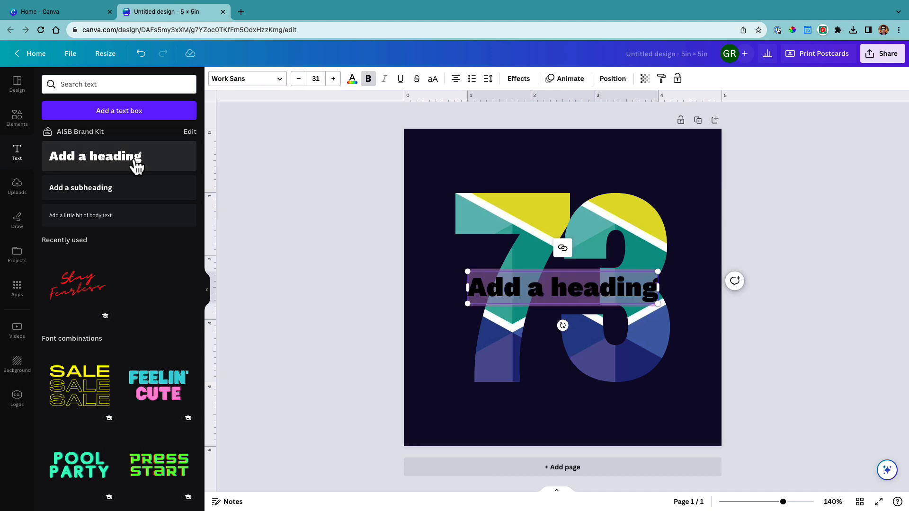
type("C")
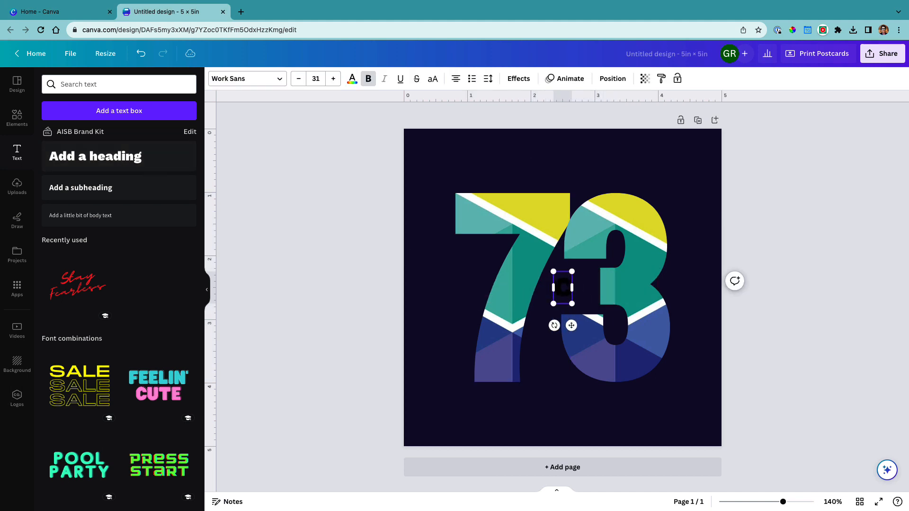
type("anva Users")
left_click(352, 78)
left_click(55, 207)
left_click_drag(479, 290, 647, 295)
left_click(54, 206)
left_click(681, 320)
Position the "Canva Users" heading directly below the 73 and enlarge it to roughly the number's width
left_click_drag(588, 295, 587, 406)
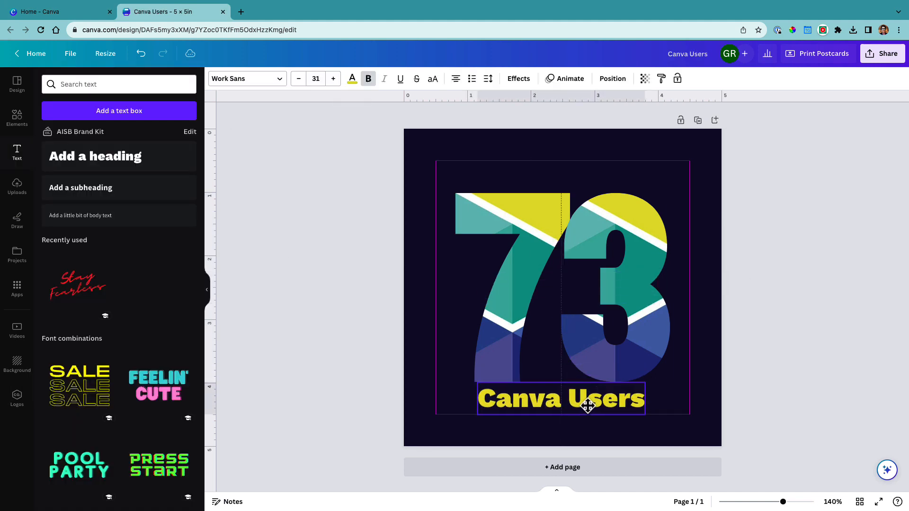
left_click_drag(477, 415, 470, 417)
left_click_drag(646, 393, 669, 395)
left_click_drag(616, 401, 601, 401)
left_click(753, 409)
left_click_drag(654, 416, 679, 428)
left_click(625, 411)
left_click(335, 80)
left_click(335, 79)
Move the 73 and the heading up together toward the upper part of the page
left_click_drag(444, 226, 663, 442)
left_click_drag(615, 331, 613, 299)
left_click(283, 264)
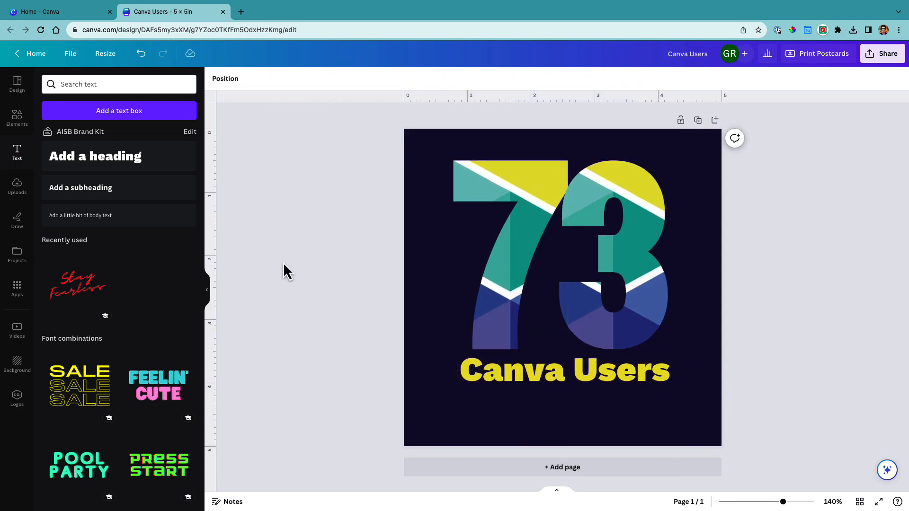
Add a text box reading "Celebratring the love of design at AISB!"
type("tCelebratring the love of design at AISB!")
key("Escape")
key("Escape")
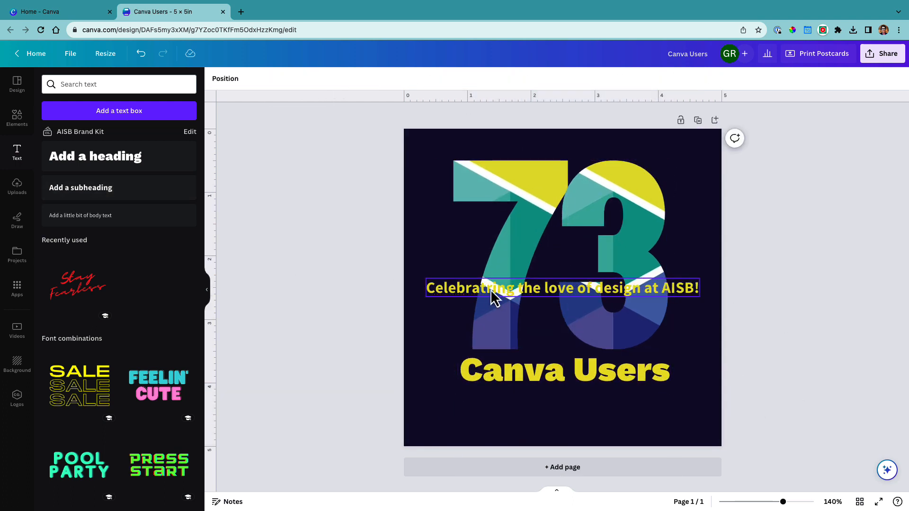
Move the tagline beneath "Canva Users", shrink it to the heading's width and correct its first word to "Celebrating"
left_click(493, 295)
left_click_drag(492, 296, 490, 378)
left_click(298, 78)
left_click(298, 78)
left_click(435, 303)
left_click(491, 374)
left_click(440, 198)
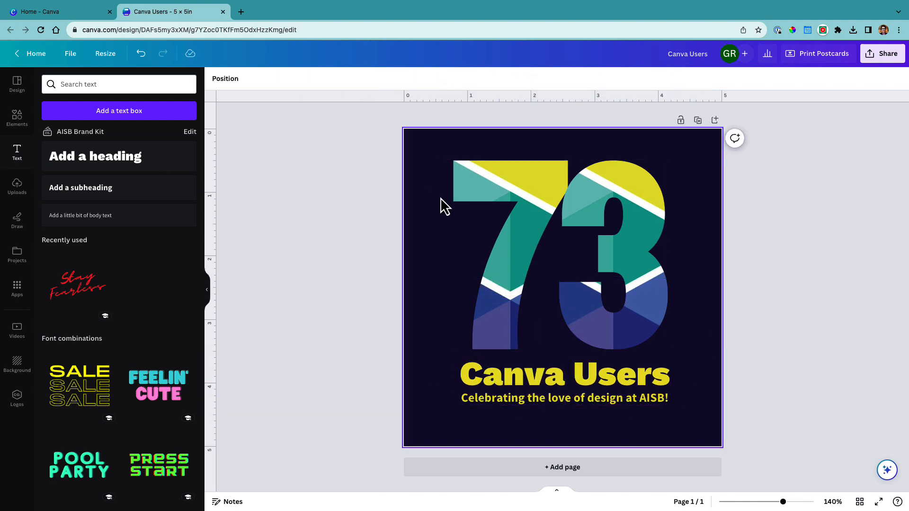
Try spacing all elements on the page evenly in the vertical direction and undo it
key("super+a")
left_click(659, 79)
left_click(63, 246)
key("super+z")
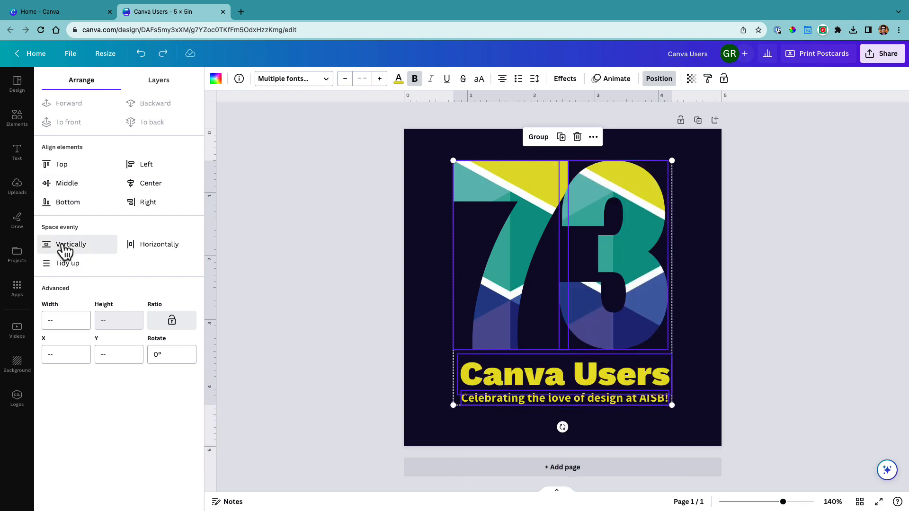
Try aligning all ungrouped elements to the middle and to the center, undoing each alignment
left_click_drag(631, 264, 631, 264)
left_click(658, 79)
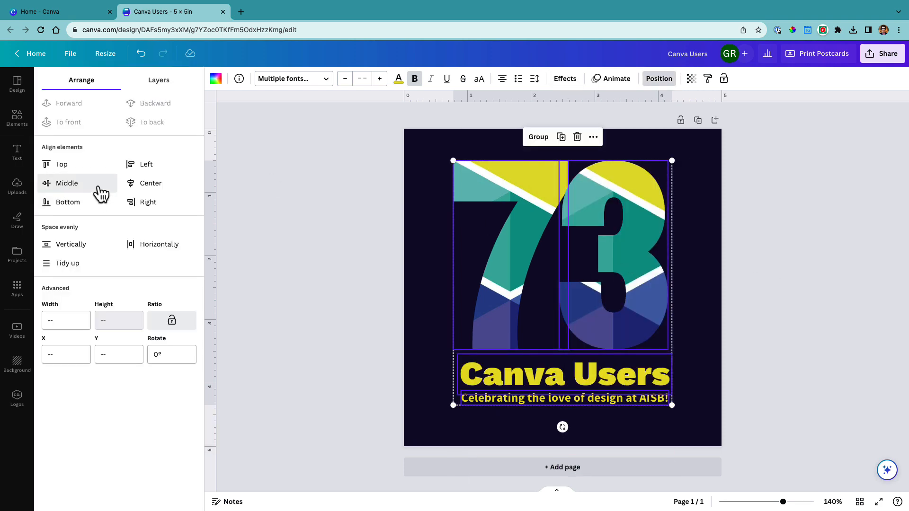
left_click(61, 187)
key("super+z")
left_click(146, 188)
key("super+z")
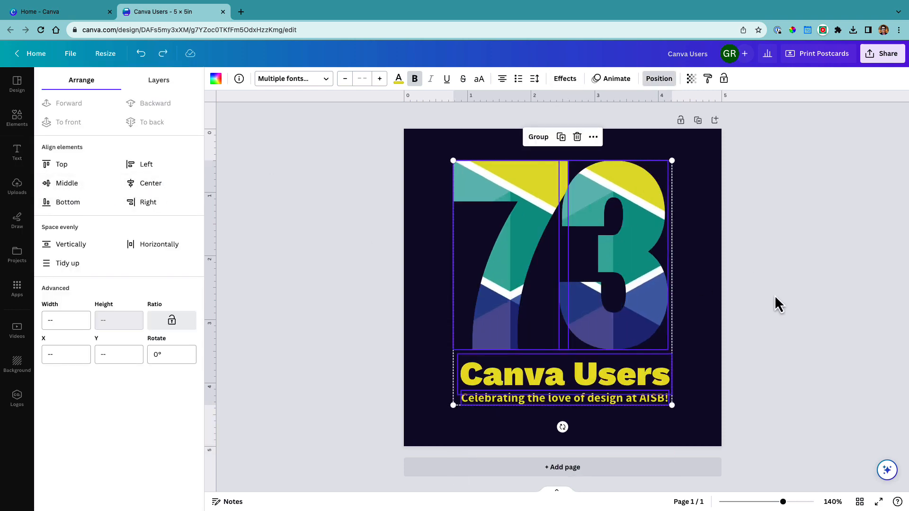
left_click(809, 299)
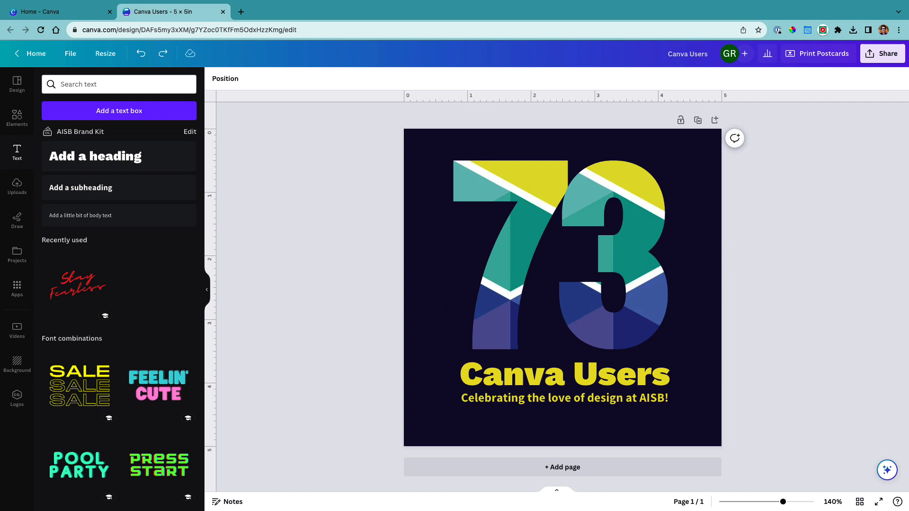
Group the 7 and 3 frames and move the group slightly down toward the heading
left_click(520, 274)
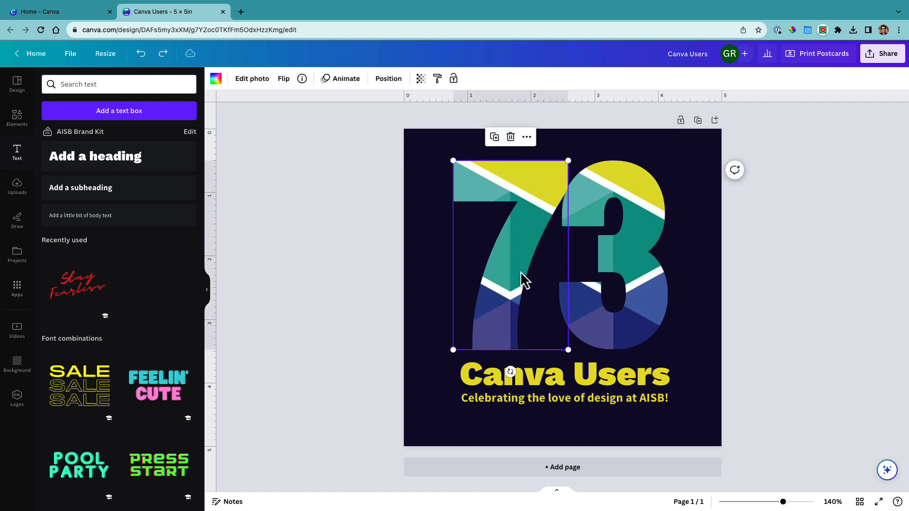
left_click(822, 311)
left_click(510, 244)
left_click(616, 256, "shift")
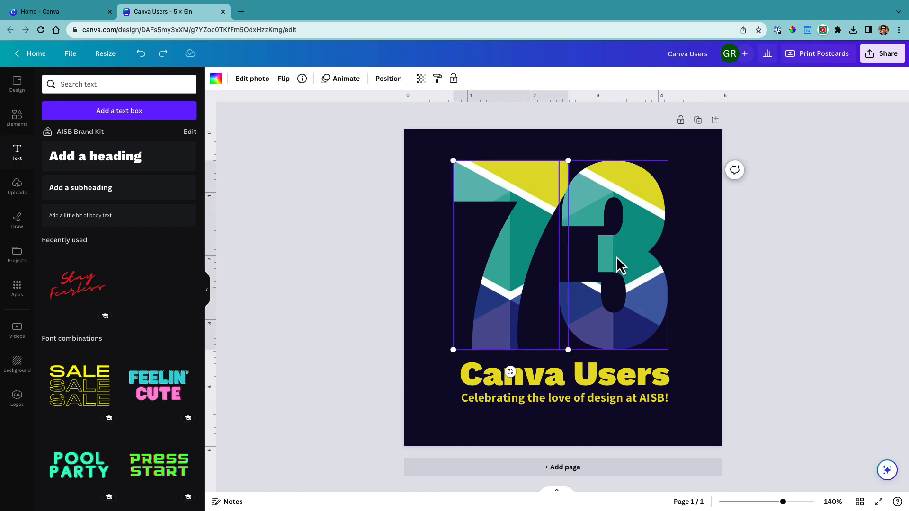
right_click(582, 237)
left_click(613, 379)
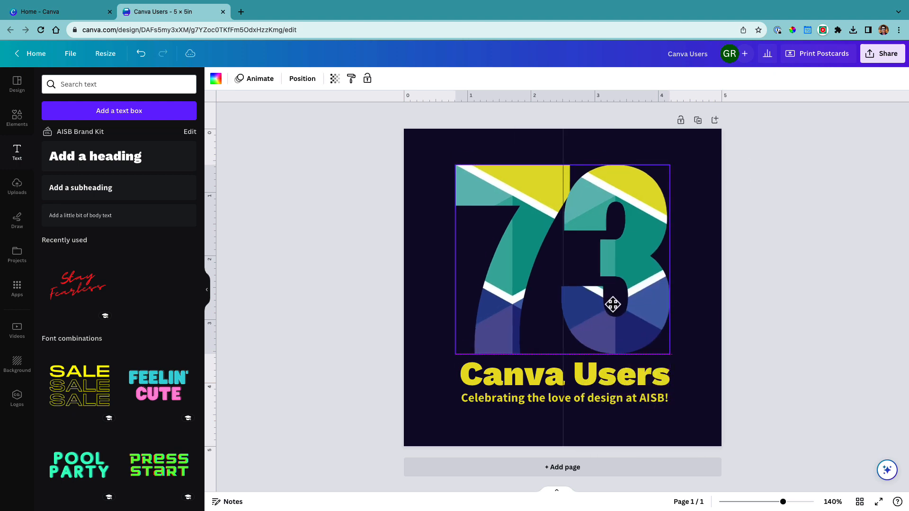
Align the 73 group, the "Canva Users" heading and the tagline to their common horizontal center
left_click(639, 401, "shift")
left_click(628, 374, "shift")
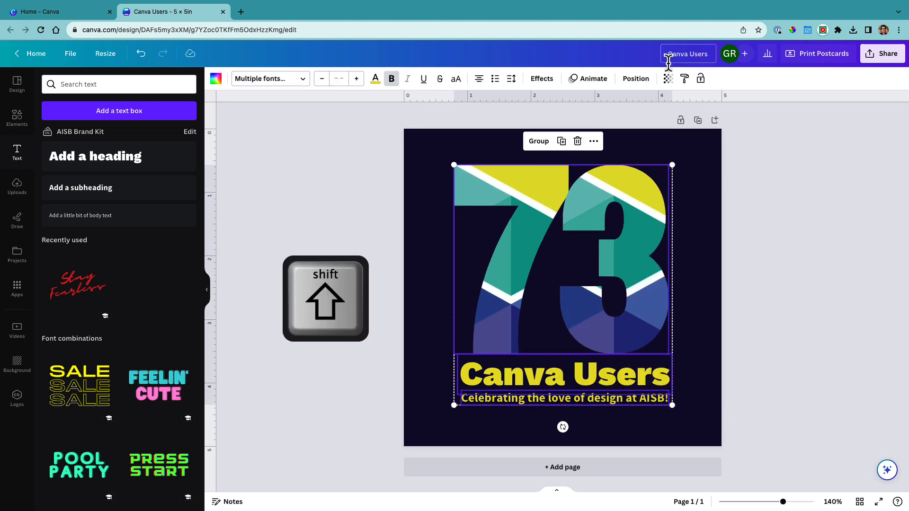
left_click(635, 78)
left_click(67, 185)
left_click(148, 187)
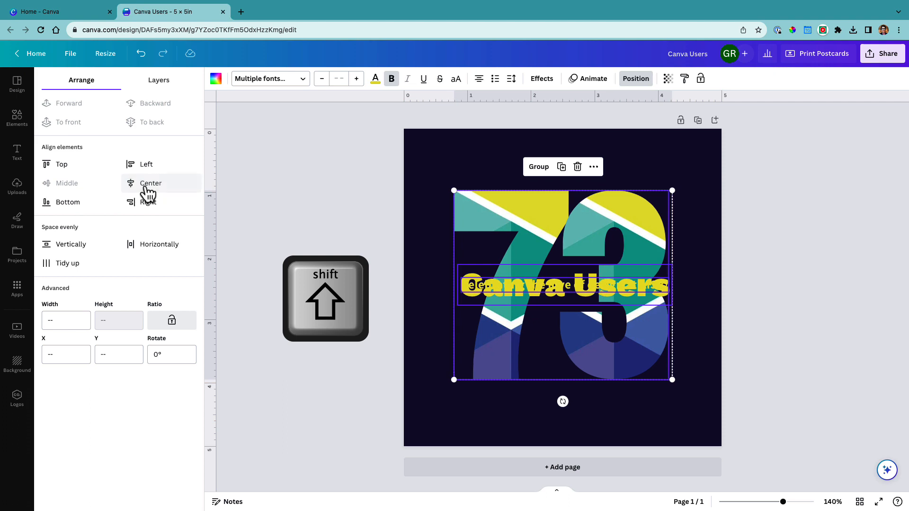
key("super+z")
left_click(146, 187)
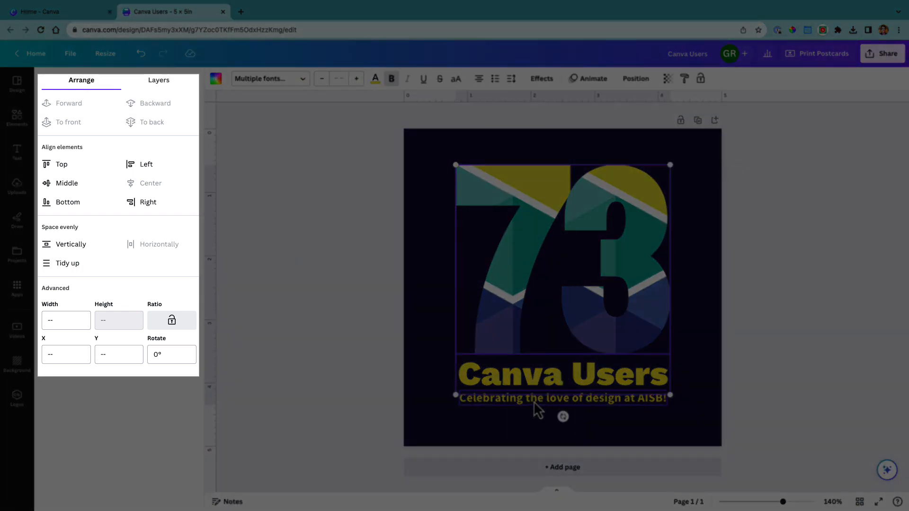
left_click(789, 363)
left_click(529, 246)
left_click(514, 378, "shift")
left_click(516, 400, "shift")
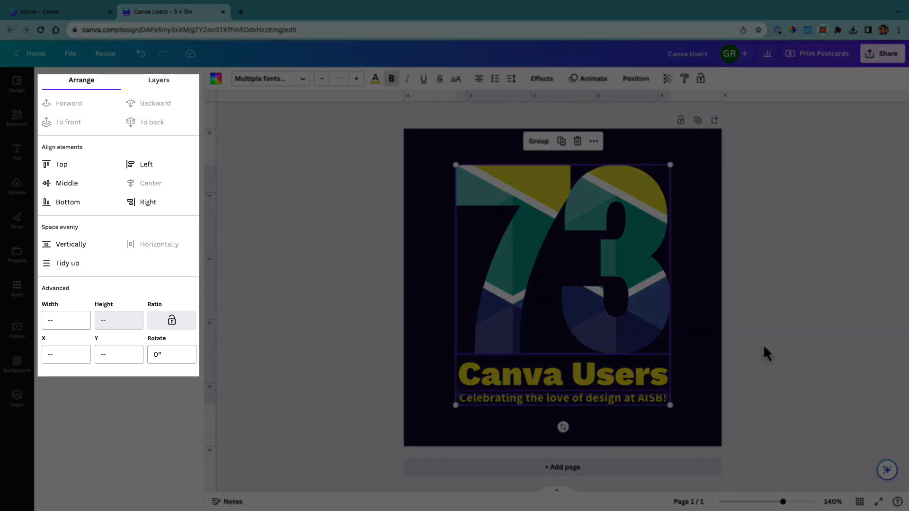
left_click(763, 345)
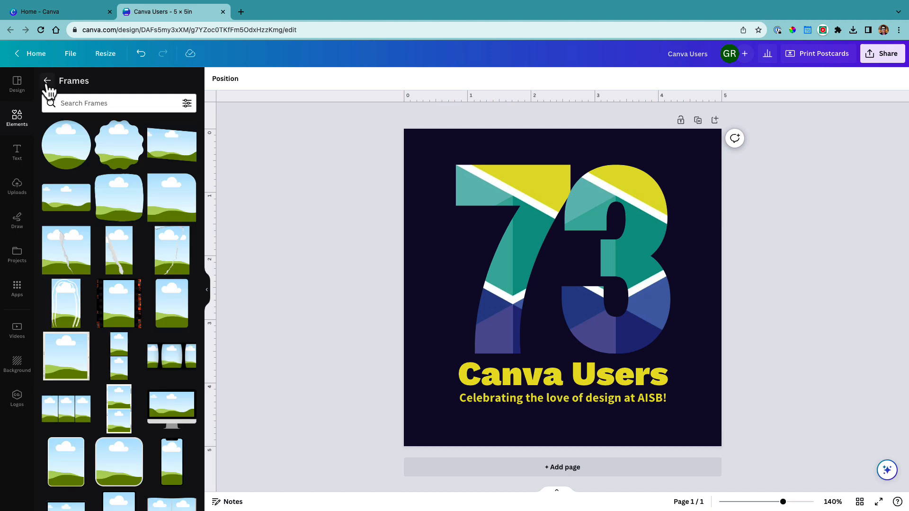
Search the elements library for "confetti" and show all matching graphics
left_click(47, 82)
left_click(76, 86)
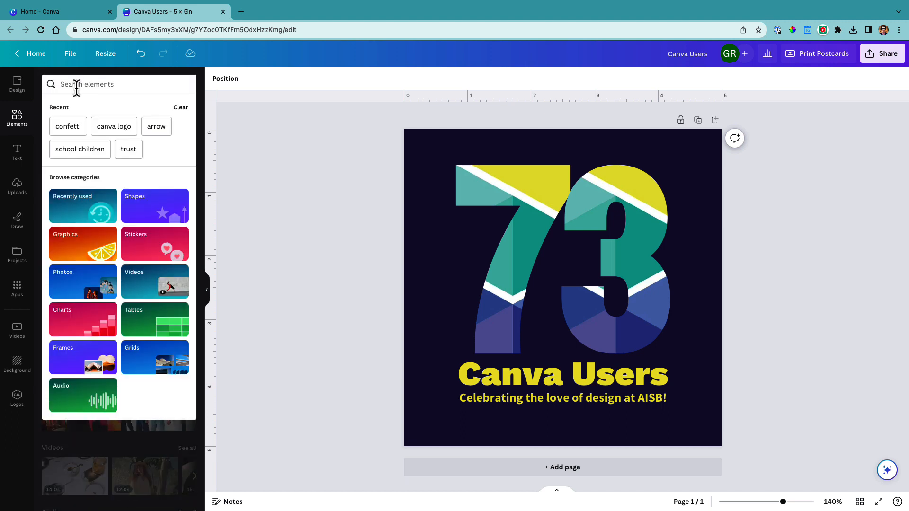
type("confetti")
key("Return")
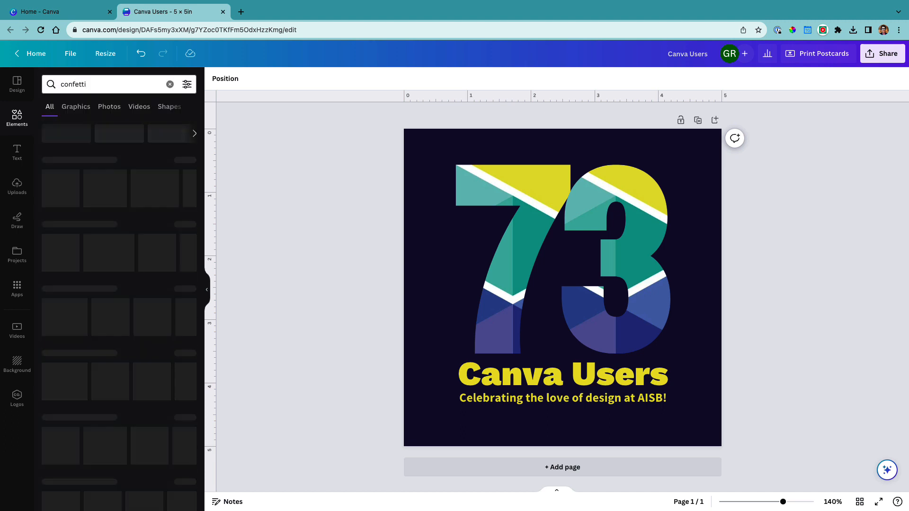
left_click(192, 166)
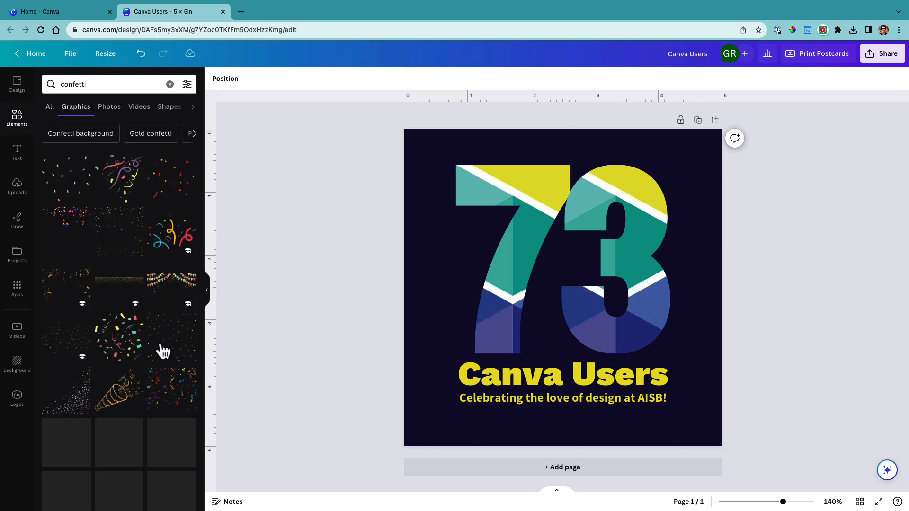
Add the animated party popper graphic, shrink it and place it in the lower-left corner of the page beside the tagline
scroll(159, 357, "down", 3)
scroll(163, 366, "down", 3)
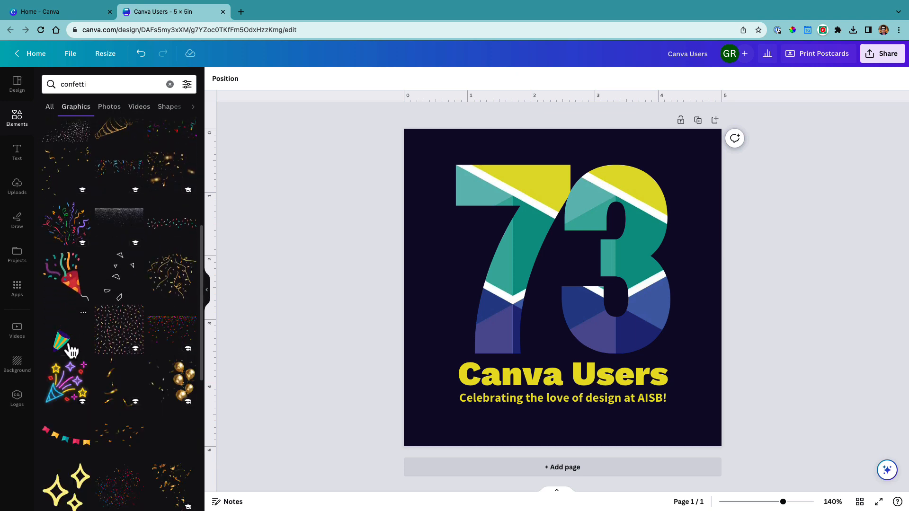
left_click(67, 345)
left_click_drag(548, 349, 432, 432)
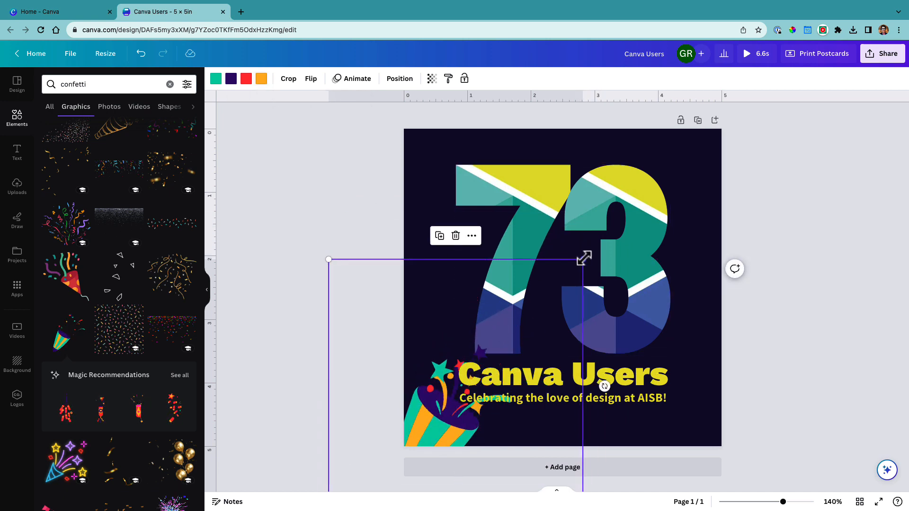
left_click_drag(583, 260, 521, 319)
left_click_drag(438, 433, 460, 407)
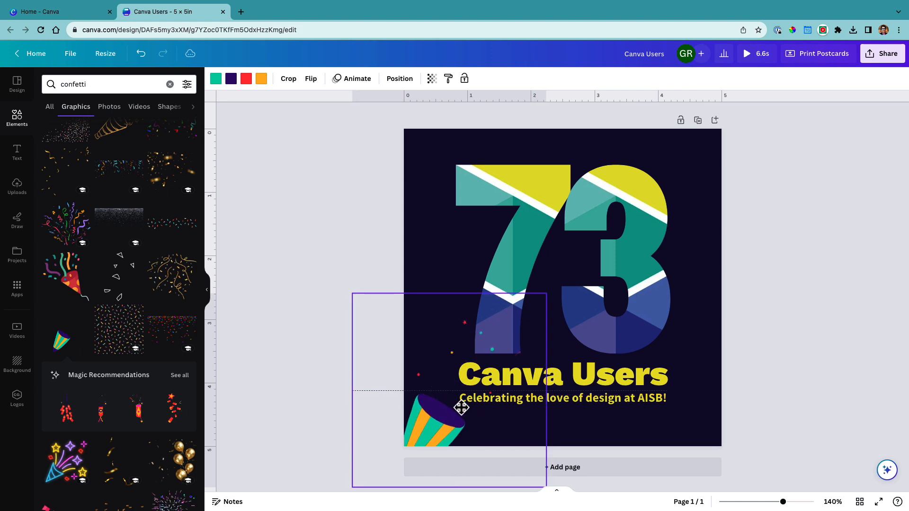
Recolor the party popper with AISB Main Colors: orange to yellow, red to light teal, purple to dark blue, and bright green to dark teal
left_click(261, 78)
left_click(55, 232)
left_click(246, 78)
left_click(81, 232)
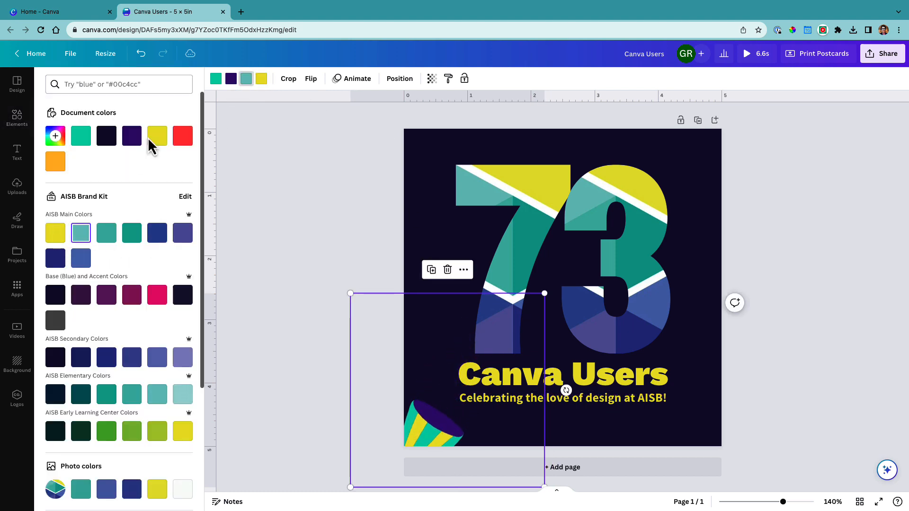
left_click(231, 78)
left_click(157, 233)
left_click(215, 78)
left_click(132, 233)
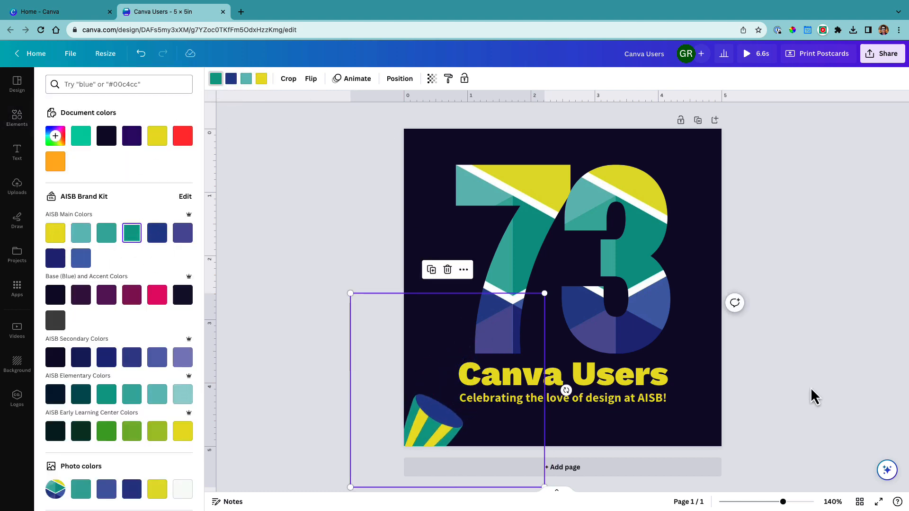
Duplicate the party popper, place the copy in the page's upper-right corner and rotate it to face the 73
key("super+d")
left_click_drag(470, 441, 679, 236)
left_click_drag(740, 182, 547, 176)
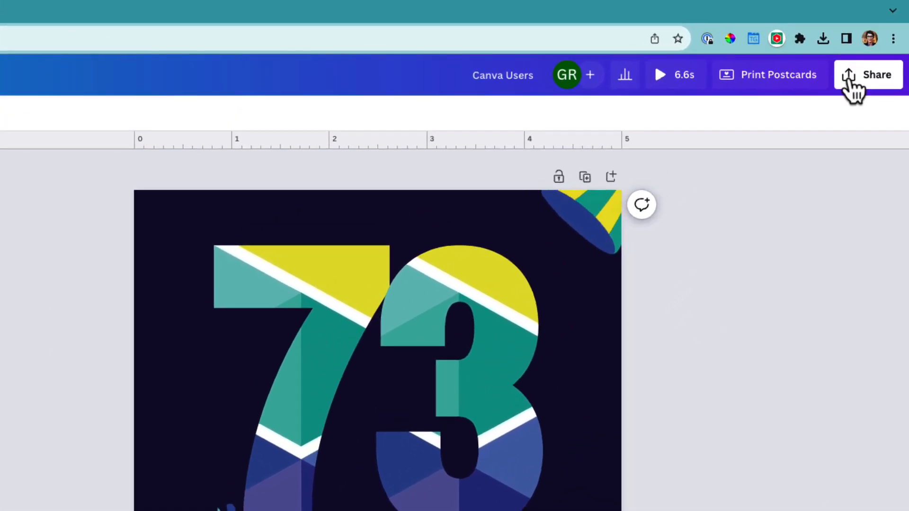
Download the design as a GIF at size 1.5 (720 × 720 px)
left_click(870, 52)
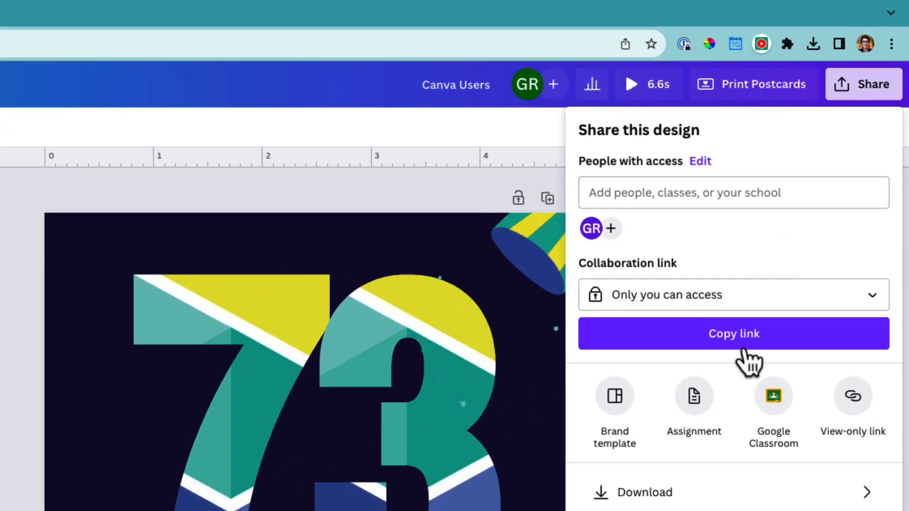
left_click(672, 495)
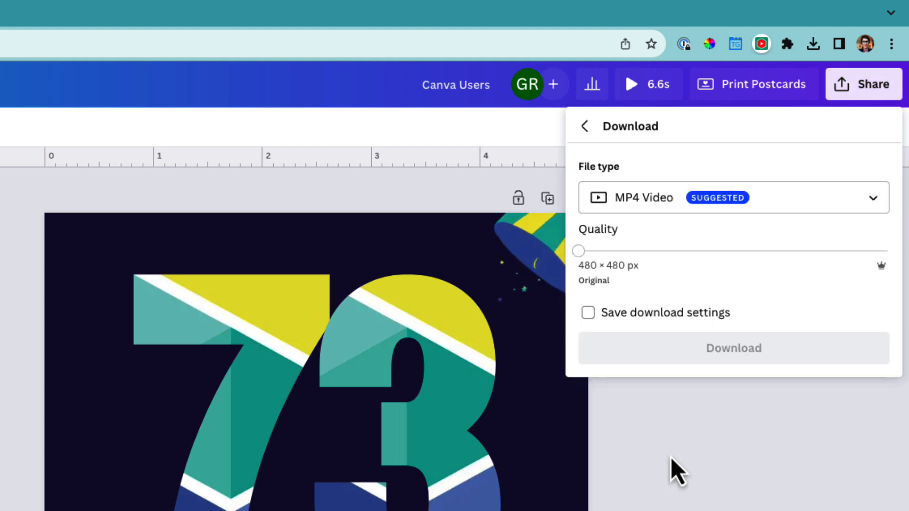
left_click(689, 204)
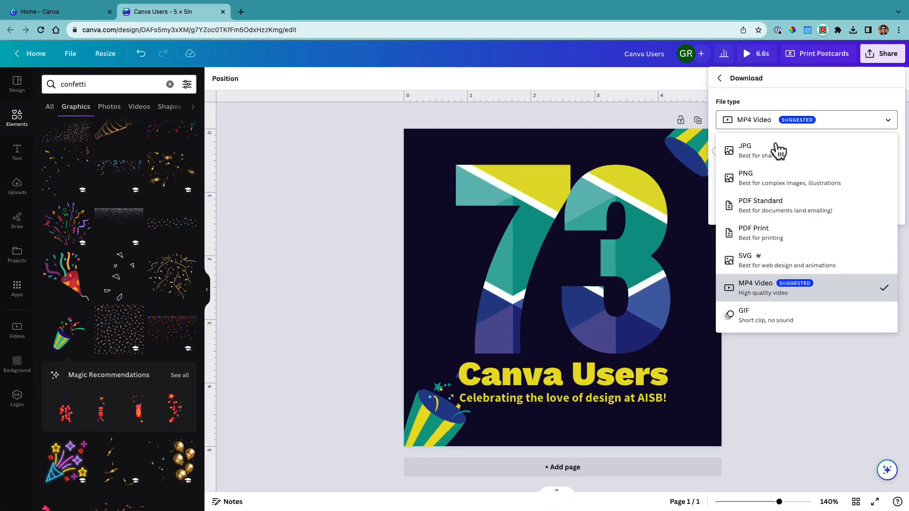
left_click(766, 316)
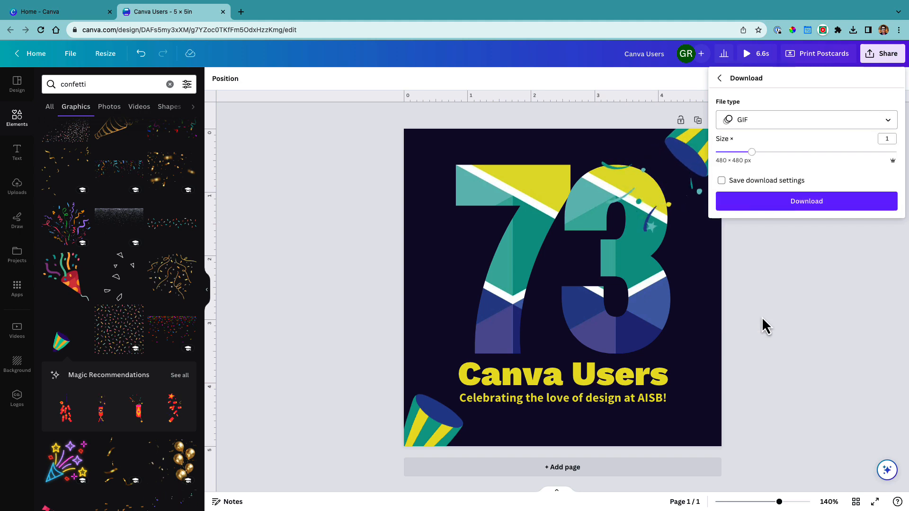
left_click_drag(752, 152, 787, 152)
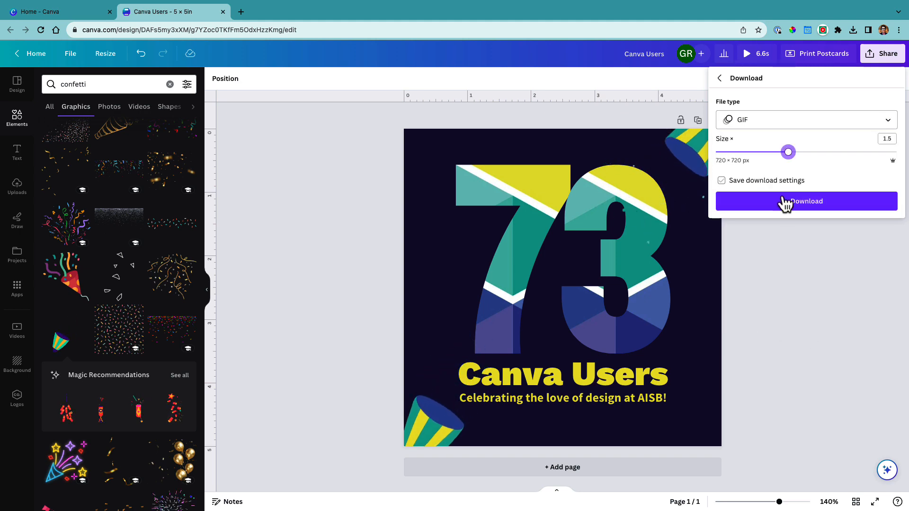
left_click(786, 205)
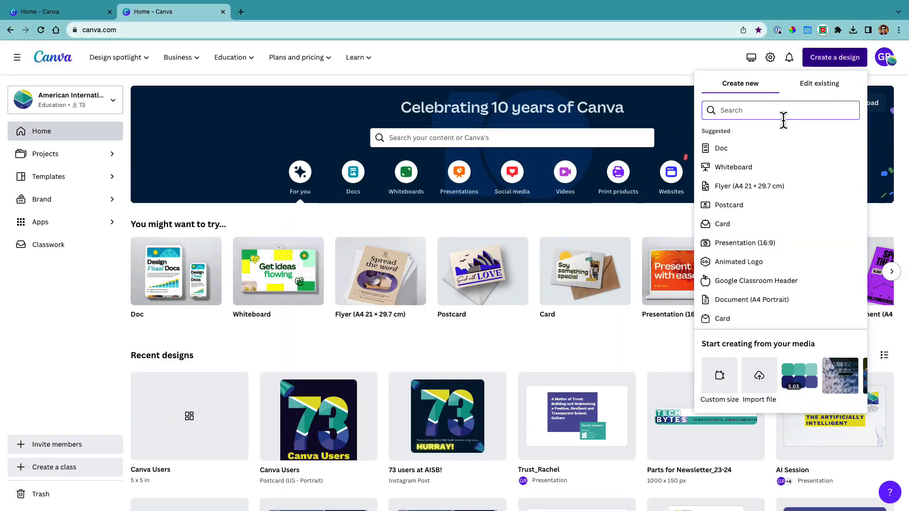
In a new presentation, generate Magic Design drafts from a prompt beginning "Trust and collaboration in international schools. Minimalistic. Photos."
left_click(739, 243)
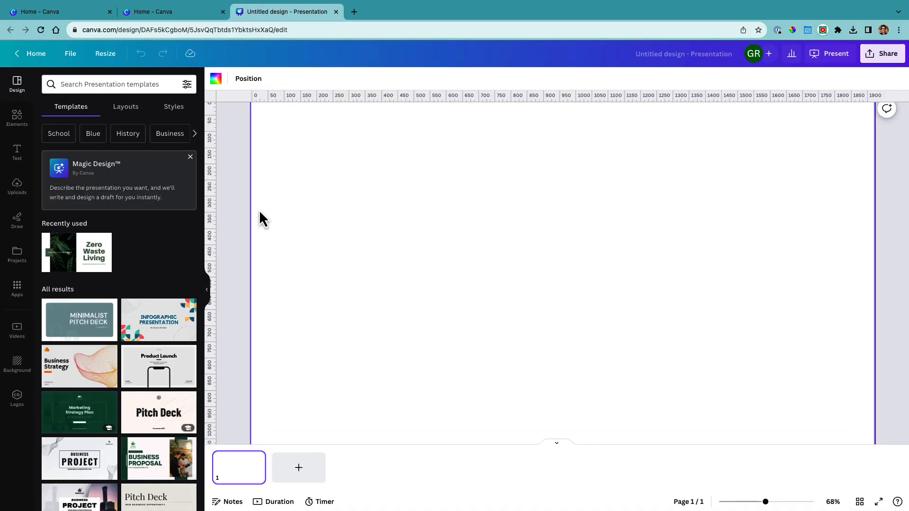
left_click(153, 196)
type("Trust and collaboration in international schools. Minimalistic. Photos.")
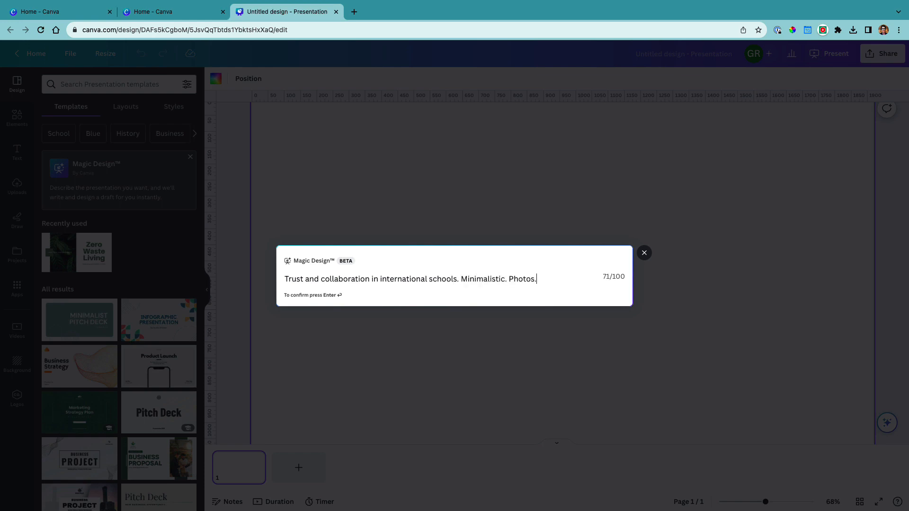
type("aphics")
key("Return")
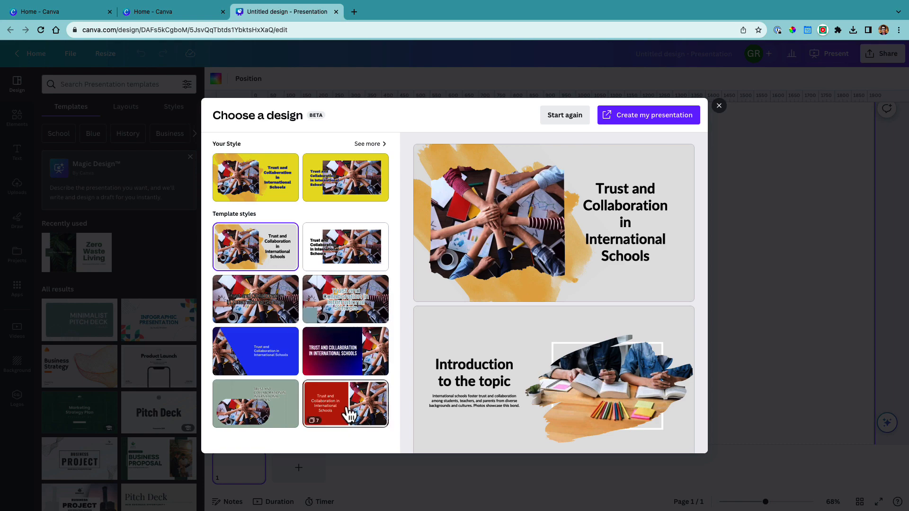
Choose the AISB Brand Kit version of the split photo-and-title design and create the presentation from it
left_click(350, 415)
left_click(381, 144)
left_click(335, 374)
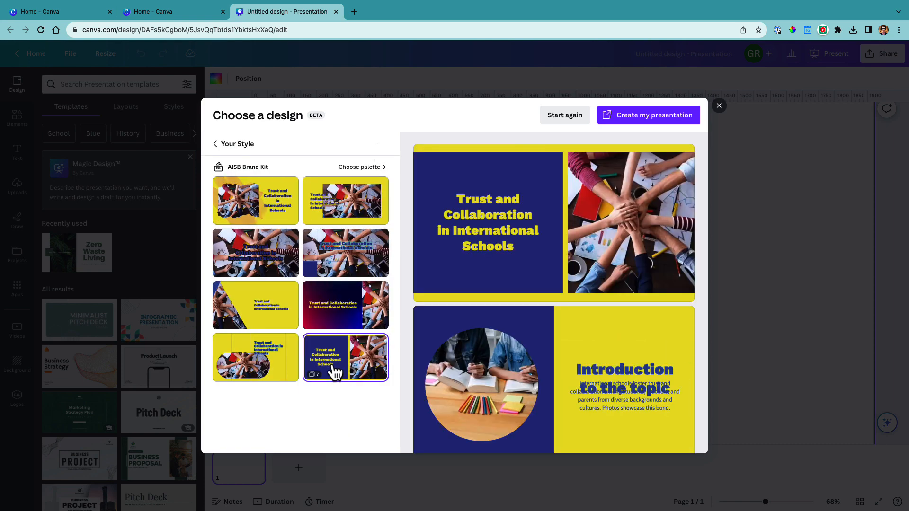
left_click(216, 143)
left_click(381, 144)
left_click(649, 115)
Move the body text on page 2 down, clear of the "Introduction to the topic" heading
left_click(312, 468)
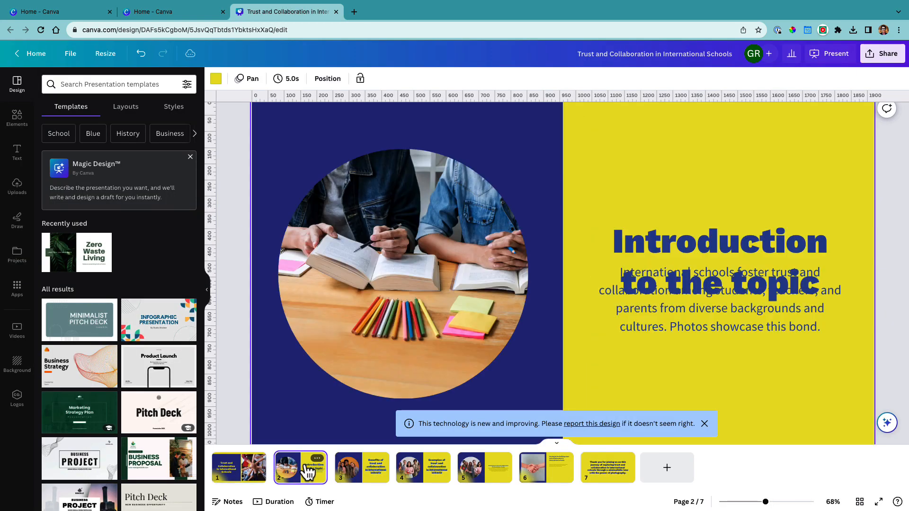
left_click_drag(719, 292, 719, 331)
From page 3, change the blue panel to purple and the yellow background to teal across all pages, using AISB Main Colors
left_click(366, 473)
left_click(290, 138)
left_click(215, 79)
left_click(183, 208)
left_click(95, 493)
left_click(106, 207)
left_click(147, 490)
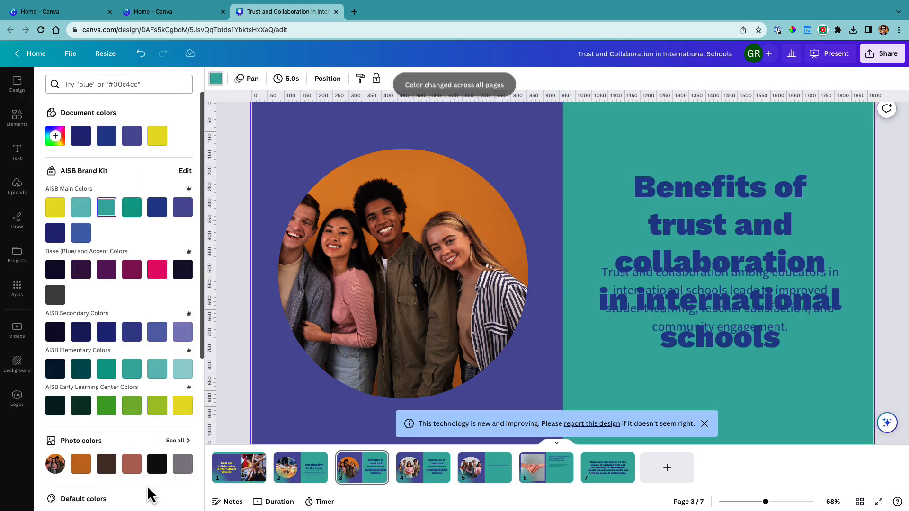
Separate the overlapping text on page 3 by moving the heading up and the body text down, and dismiss the technology notice
left_click_drag(719, 225, 719, 192)
left_click_drag(691, 326, 691, 395)
left_click(704, 424)
Replace the circular photo on page 3 with the uploaded photo of four adults standing outdoors
left_click(402, 274)
left_click(17, 186)
left_click_drag(154, 200, 300, 228)
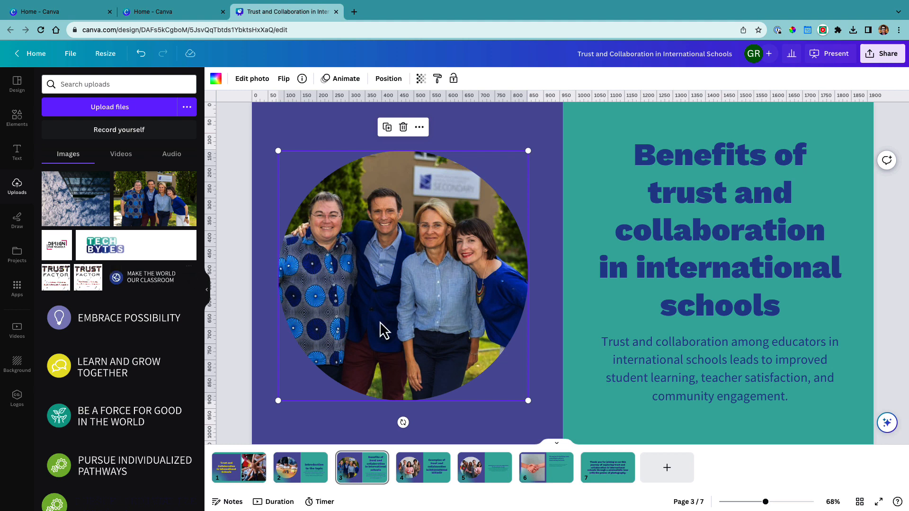
Reduce the font size of the "Examples of trust and collaboration" heading on page 4 to 70
left_click(430, 473)
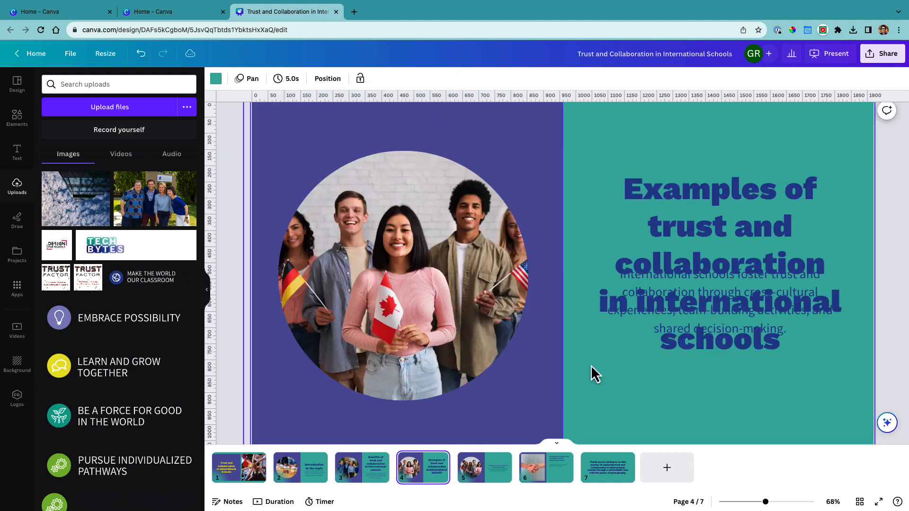
left_click(690, 260)
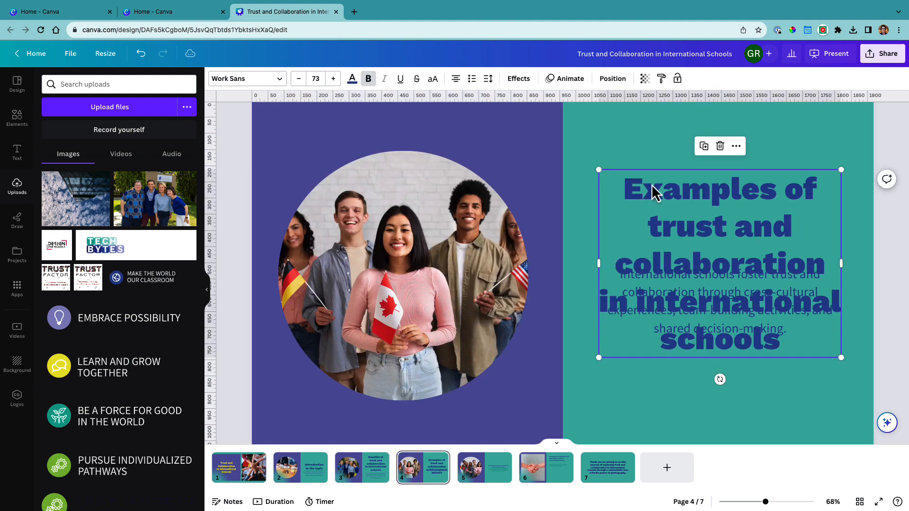
left_click(298, 79)
left_click(298, 79)
left_click(298, 78)
Change the heading font from Work Sans to Source Sans Pro throughout the design and move the page 4 heading up
left_click(256, 82)
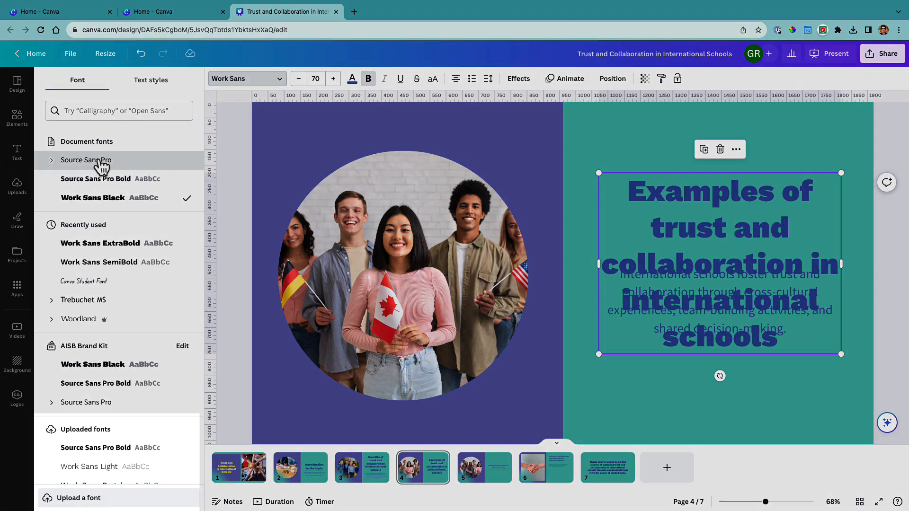
left_click(101, 161)
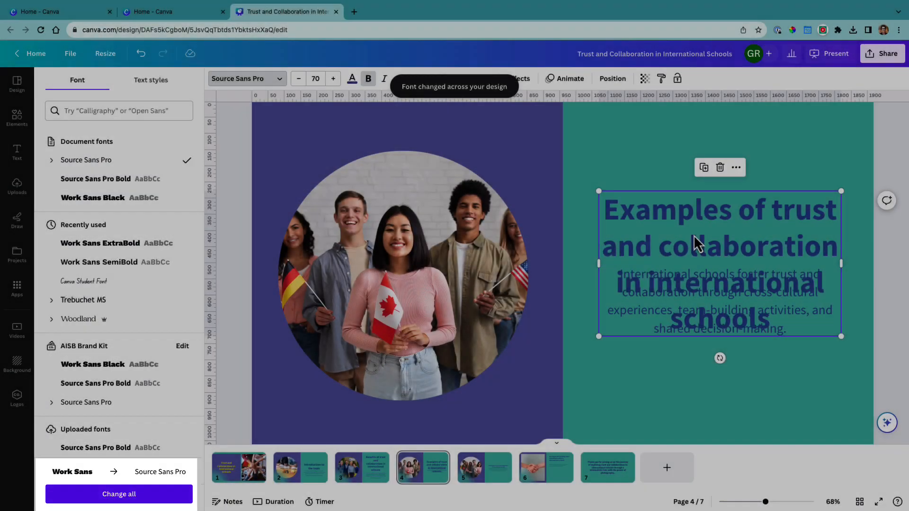
left_click_drag(695, 233, 691, 174)
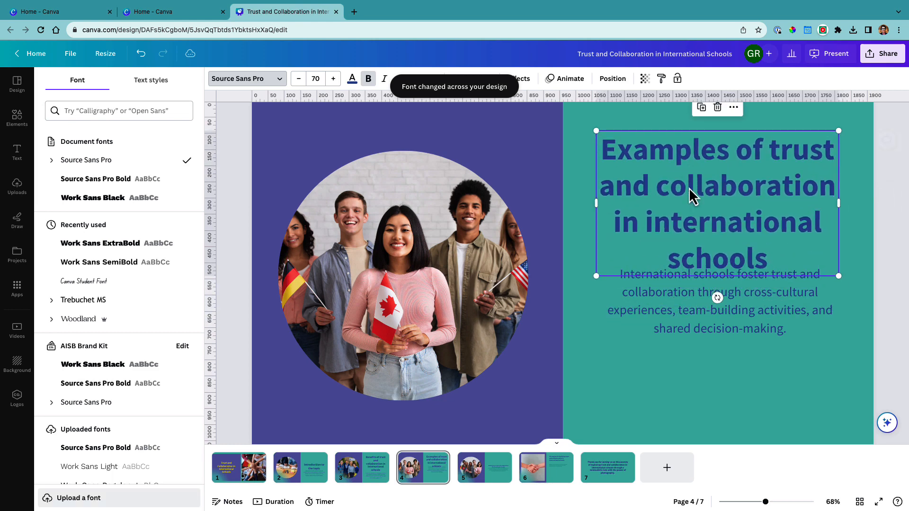